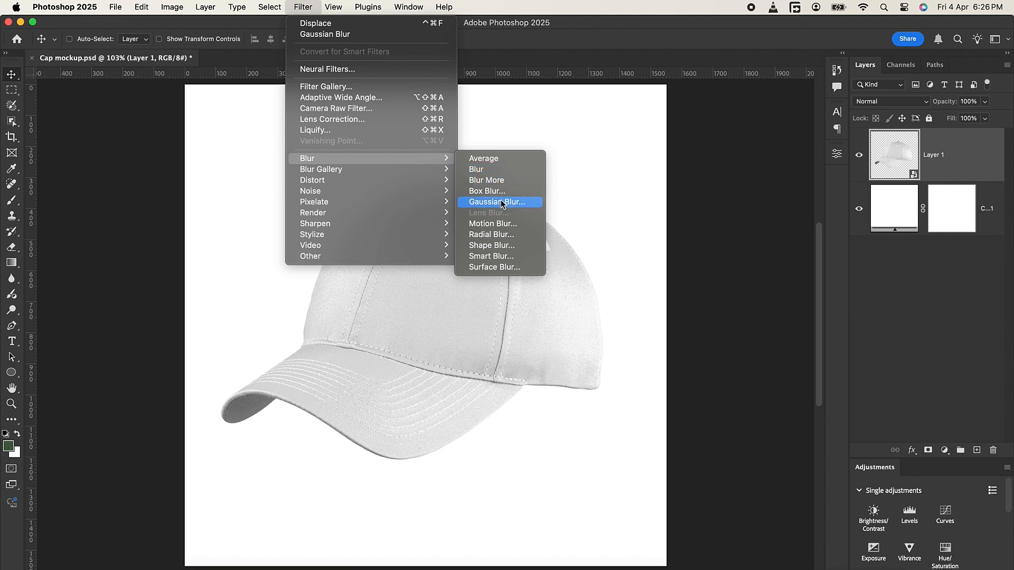
- Apply a Gaussian Blur with a 4.2-pixel radius to the white cap layer
{"action": "left_click", "coordinate": [499, 203]}
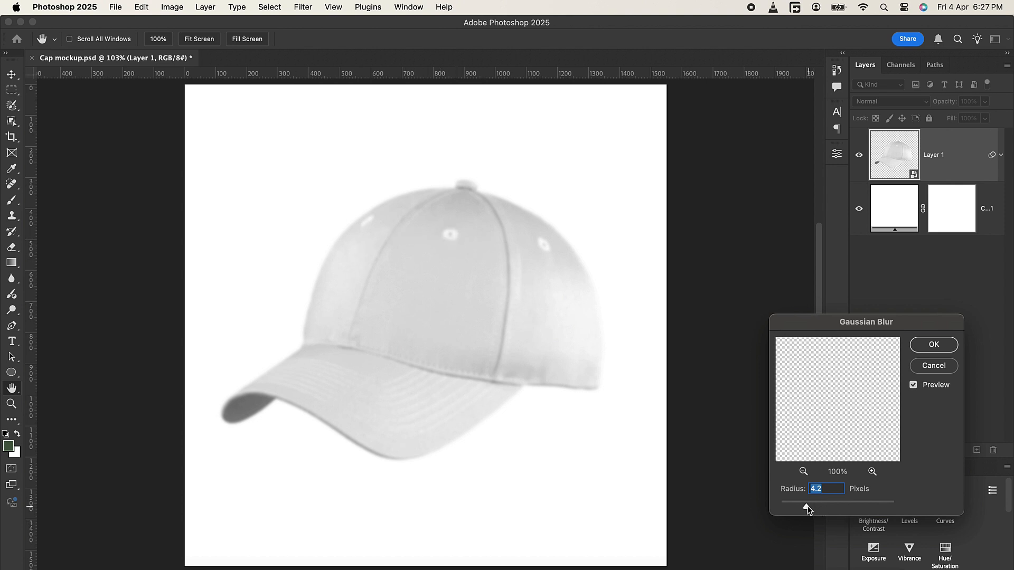
{"action": "mouse_move", "coordinate": [852, 505]}
{"action": "left_mouse_down"}
{"action": "mouse_move", "coordinate": [863, 499]}
{"action": "mouse_move", "coordinate": [845, 508]}
{"action": "left_mouse_up"}
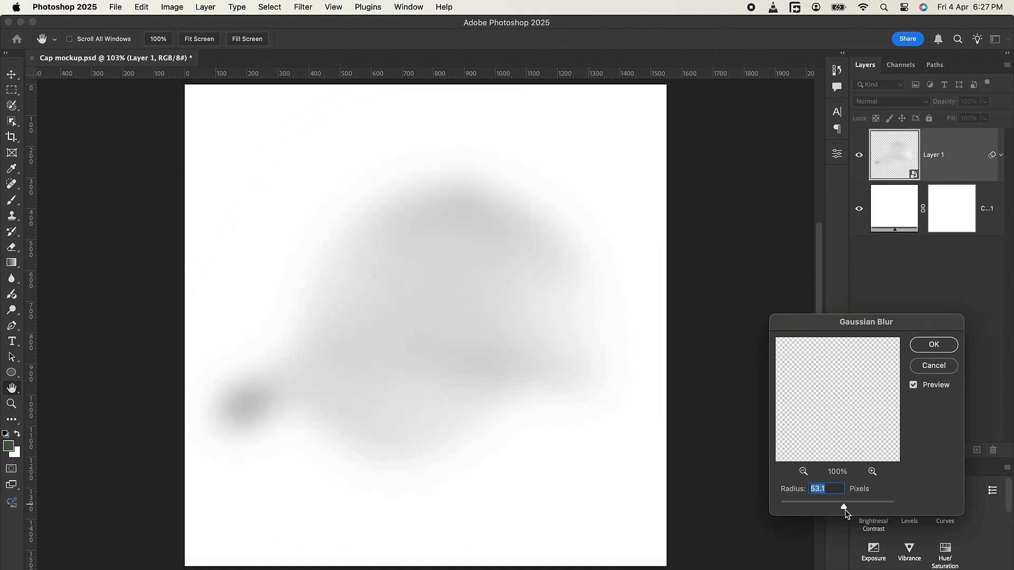
{"action": "left_click_drag", "start_coordinate": [844, 506], "coordinate": [806, 508]}
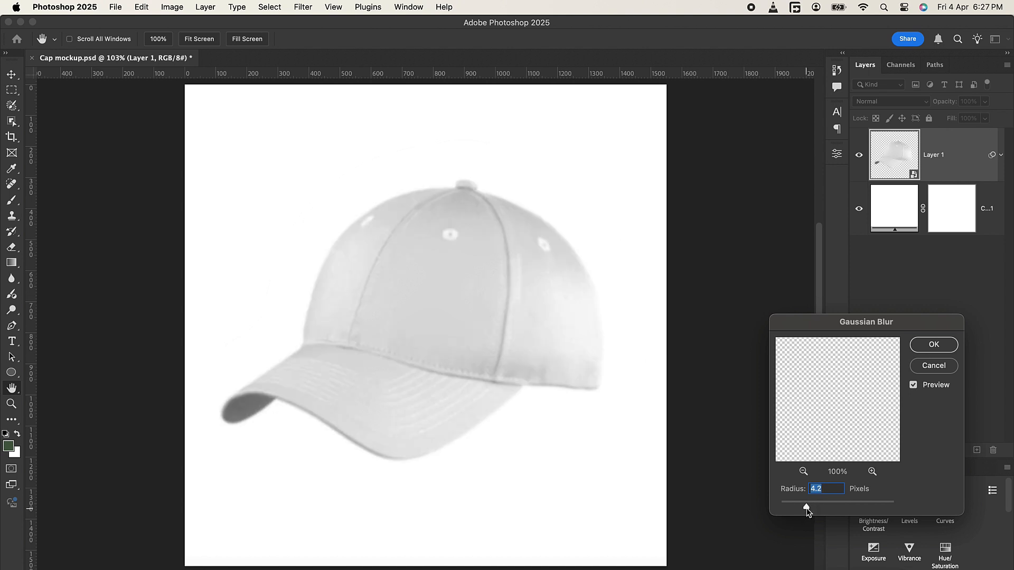
{"action": "left_click", "coordinate": [941, 348]}
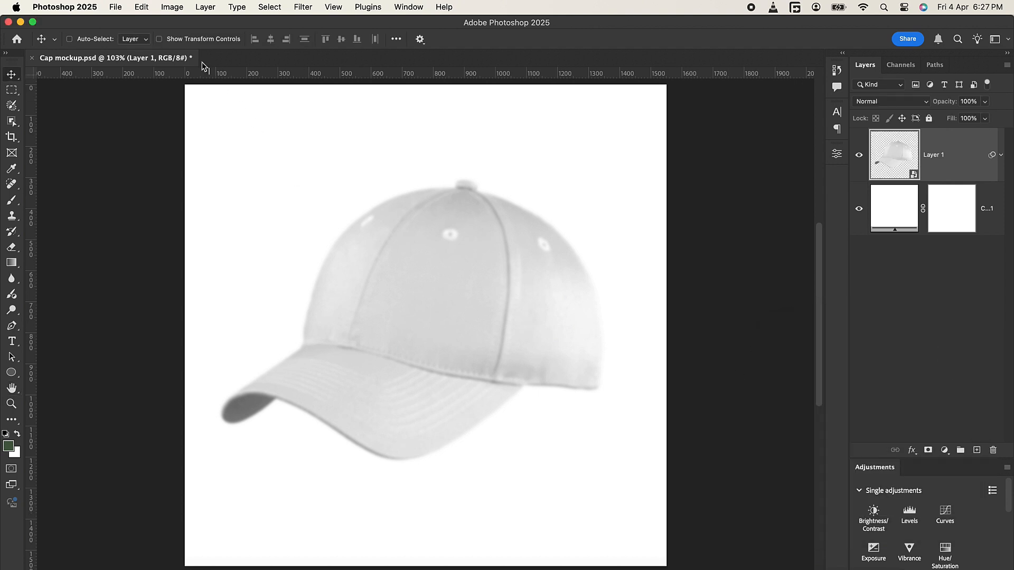
- Save the blurred cap as a separate file named Displacement.psd, and delete the smart filter from the cap layer
{"action": "left_click", "coordinate": [116, 7]}
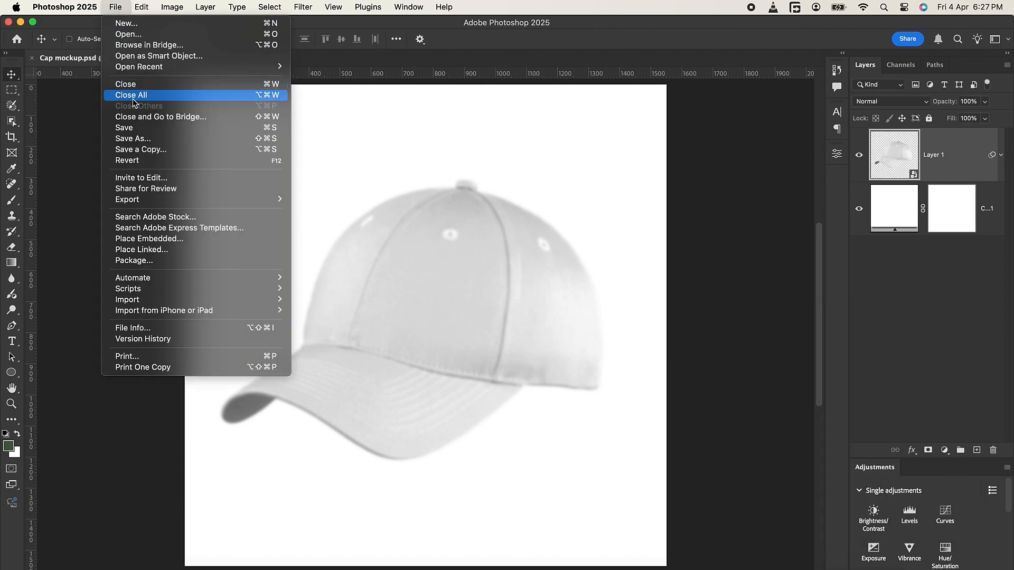
{"action": "left_click", "coordinate": [140, 138]}
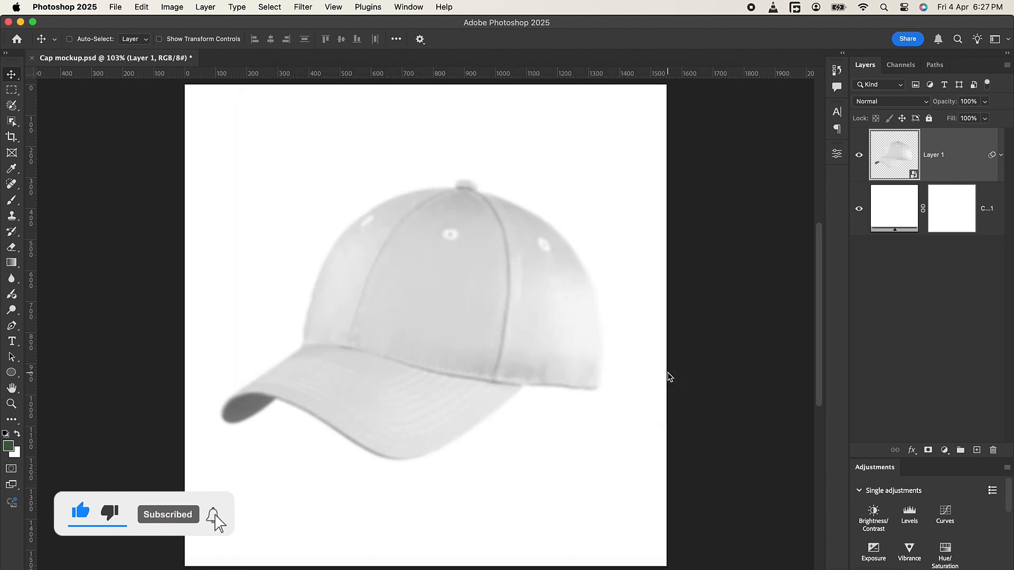
{"action": "left_click", "coordinate": [666, 371]}
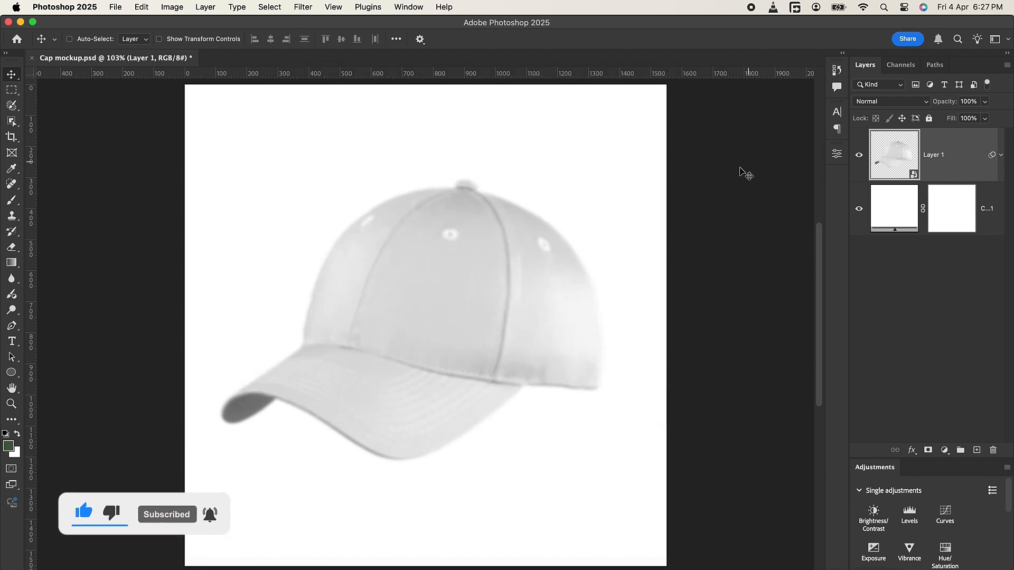
{"action": "left_click", "coordinate": [1000, 154]}
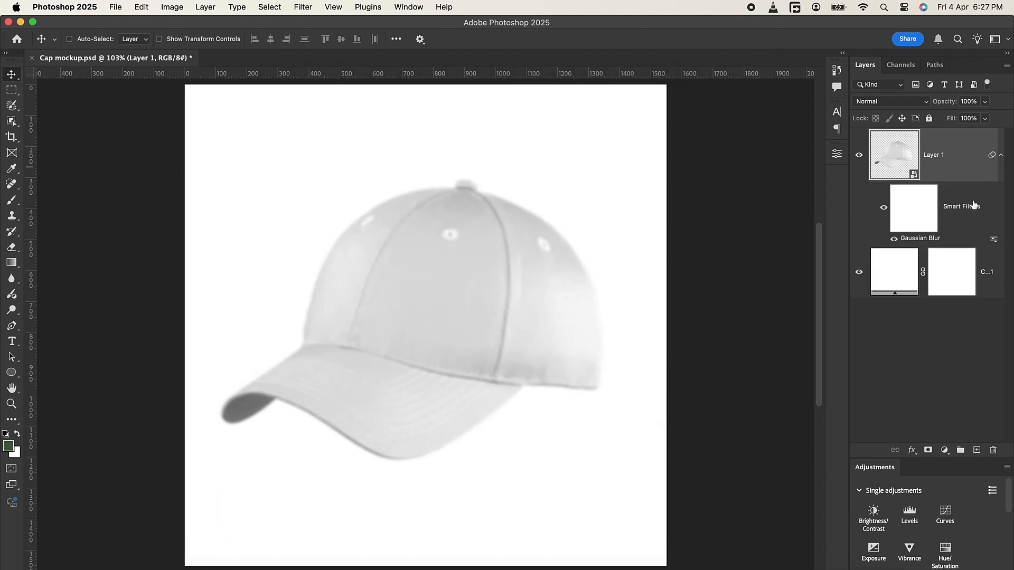
{"action": "left_click_drag", "start_coordinate": [967, 207], "coordinate": [993, 450]}
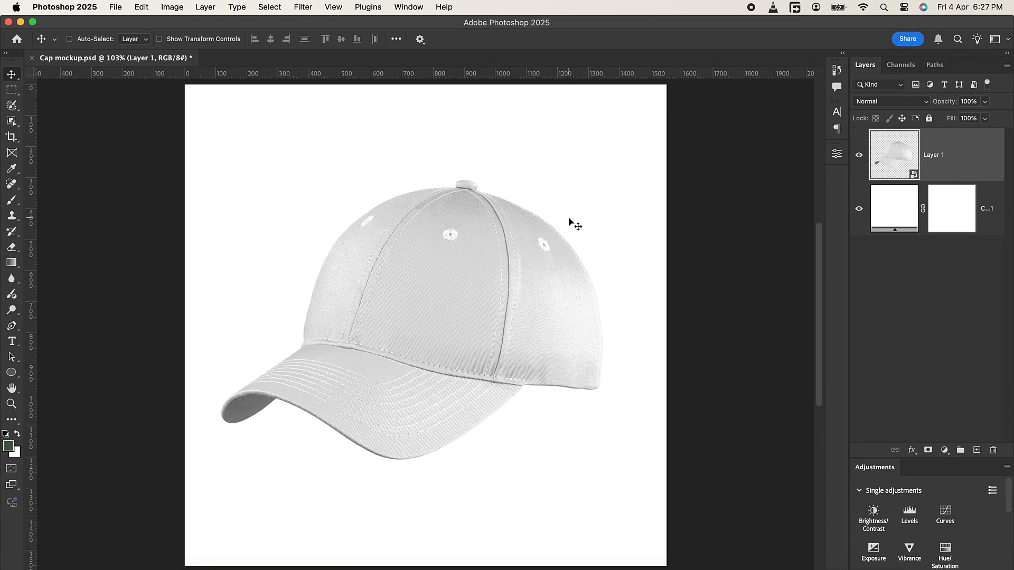
- Switch to Finder and place the blue camouflage pattern image from the Cap mockup folder into the cap document
{"action": "left_click", "coordinate": [118, 563]}
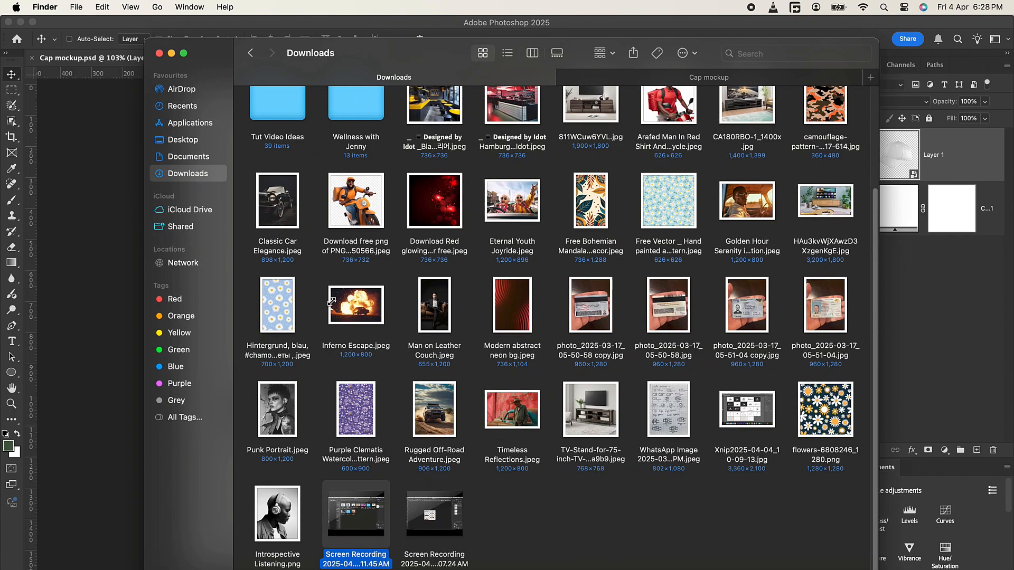
{"action": "scroll", "coordinate": [417, 368], "scroll_direction": "up", "scroll_amount": 5}
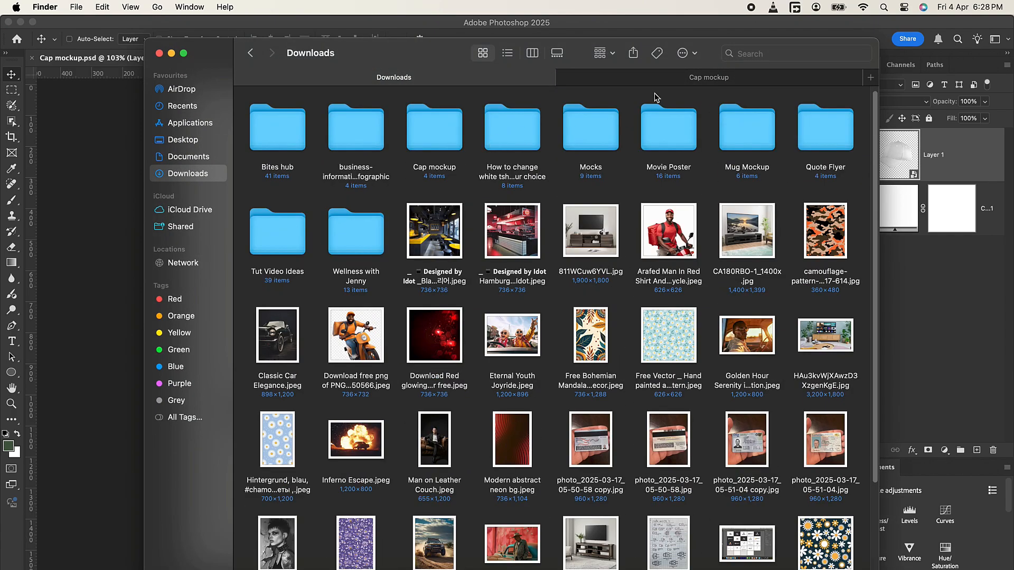
{"action": "left_click", "coordinate": [656, 79]}
{"action": "left_click_drag", "start_coordinate": [273, 153], "coordinate": [113, 186]}
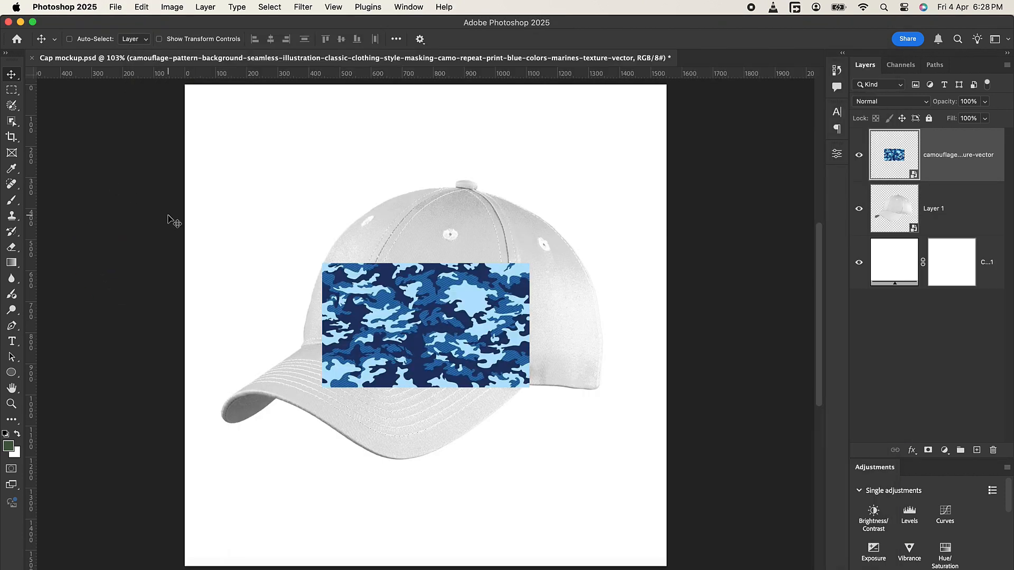
- Scale the camouflage pattern proportionally to about 240% so it covers the whole cap
{"action": "key", "text": "super+t"}
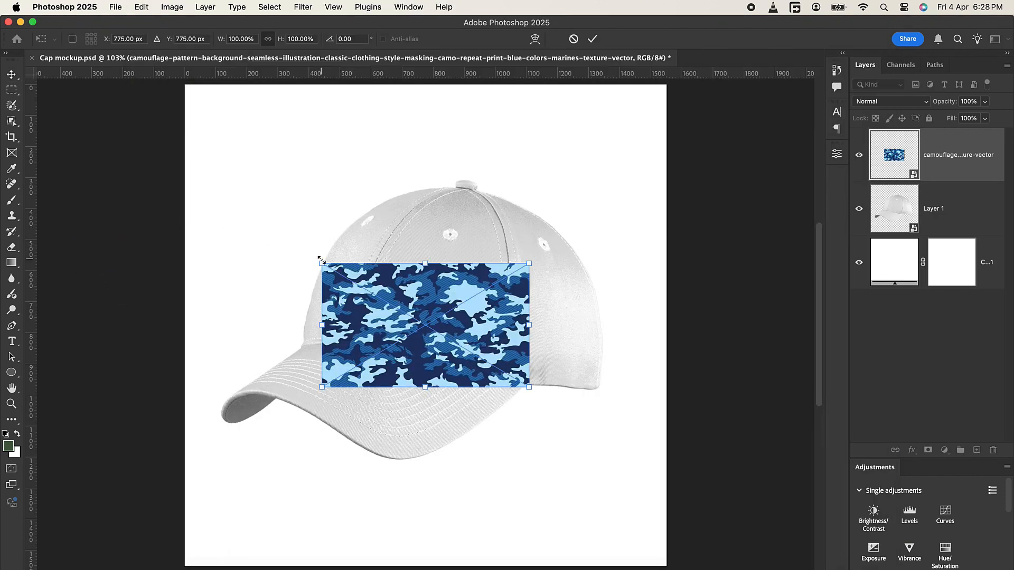
{"action": "left_click_drag", "start_coordinate": [425, 263], "coordinate": [473, 180]}
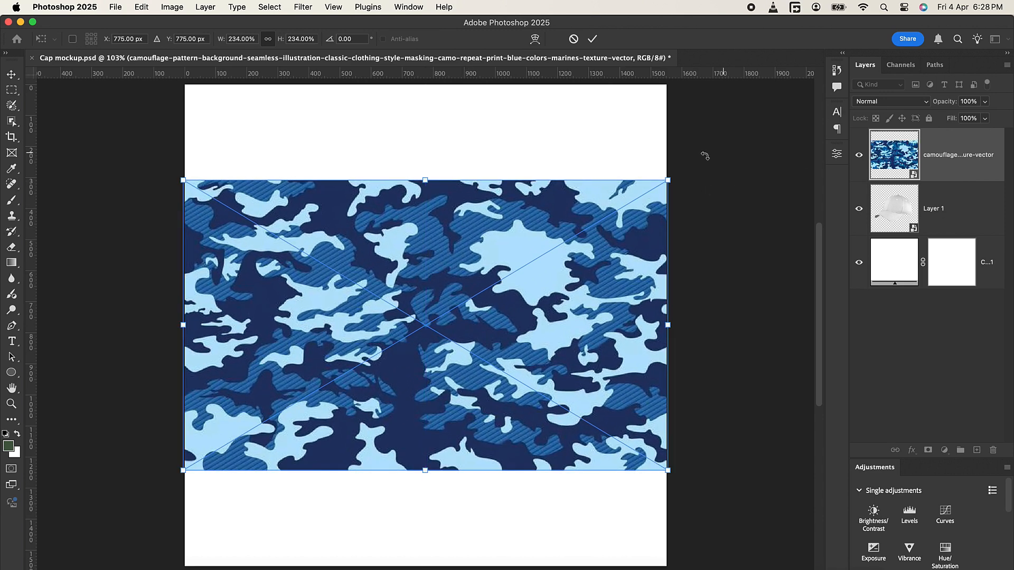
{"action": "left_click_drag", "start_coordinate": [668, 180], "coordinate": [678, 177]}
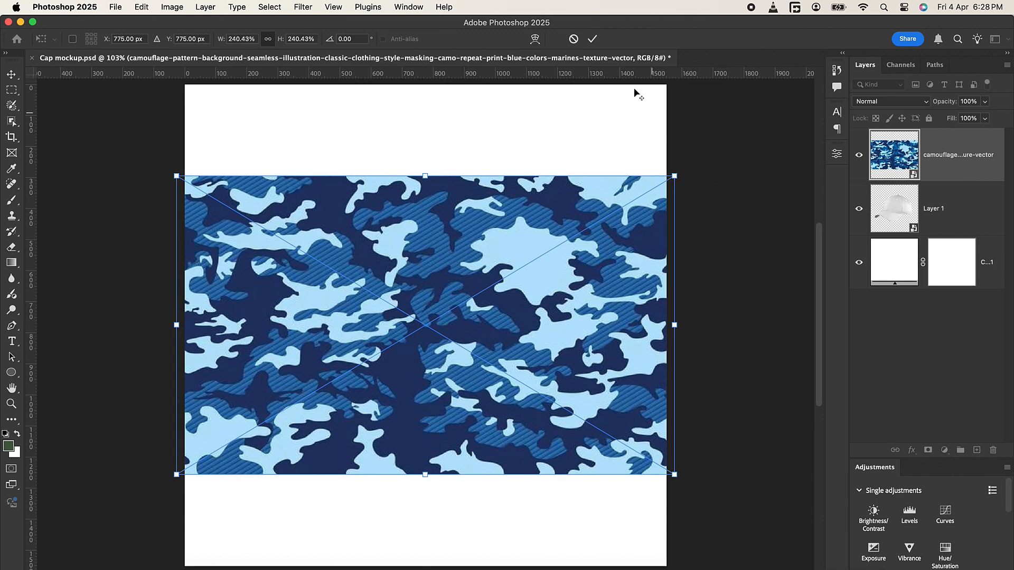
{"action": "left_click", "coordinate": [593, 39]}
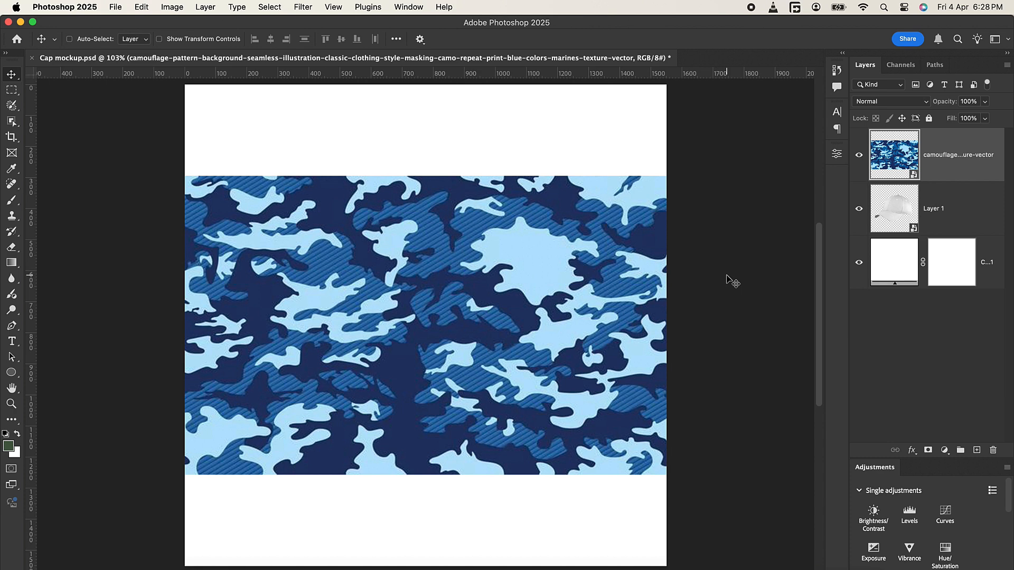
- Duplicate the camouflage layer and hide the upper copy
{"action": "key", "text": "super"}
{"action": "key", "text": "super+j"}
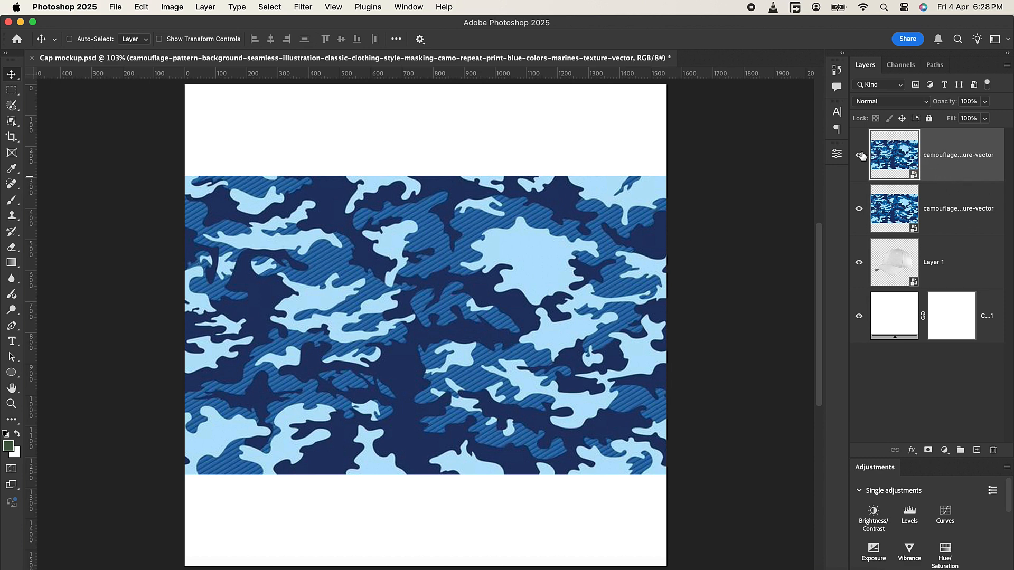
- Clip the lower camouflage layer to the cap layer and set its blend mode to Multiply
{"action": "left_click", "coordinate": [953, 215]}
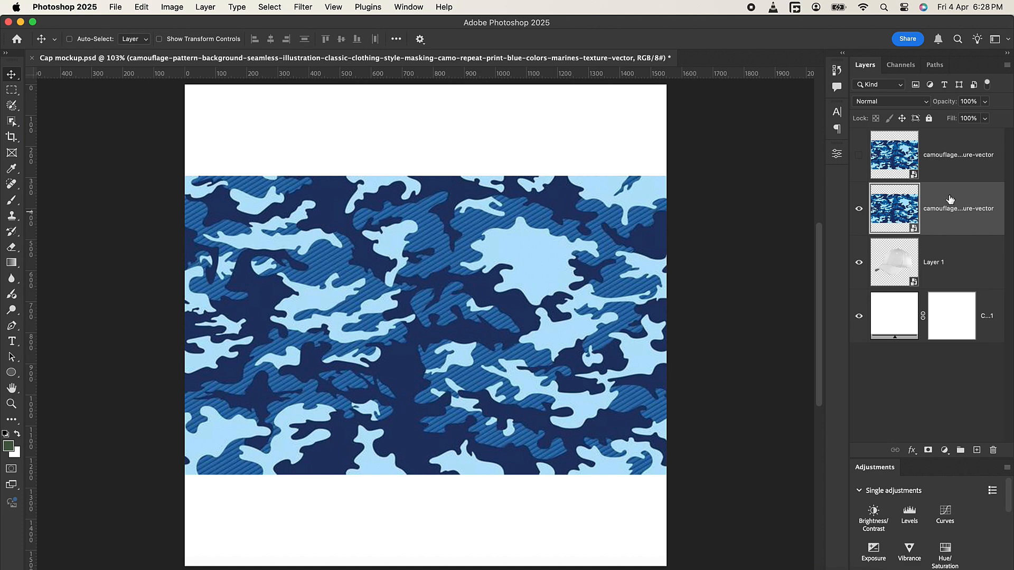
{"action": "right_click", "coordinate": [949, 198]}
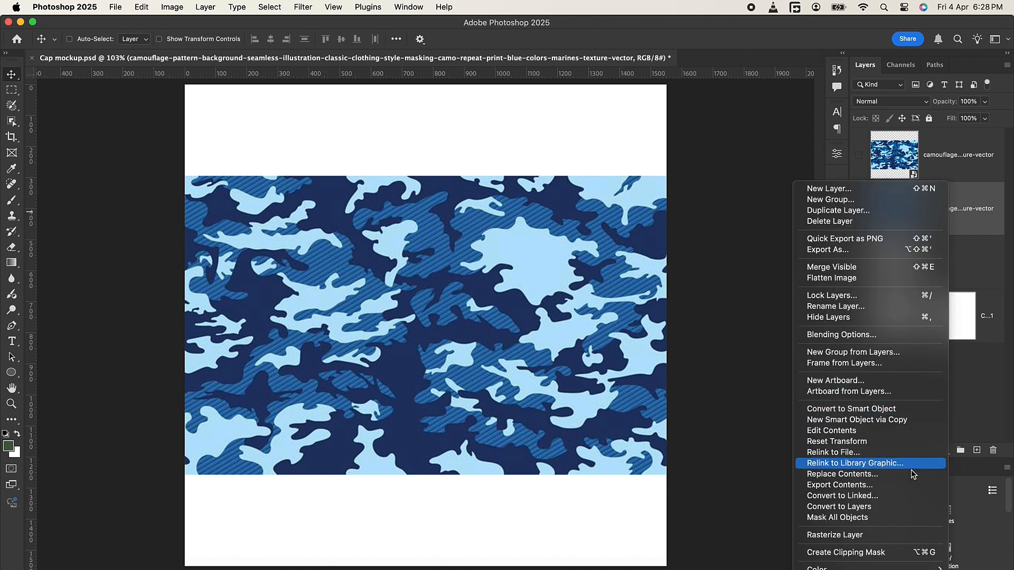
{"action": "left_click", "coordinate": [872, 552]}
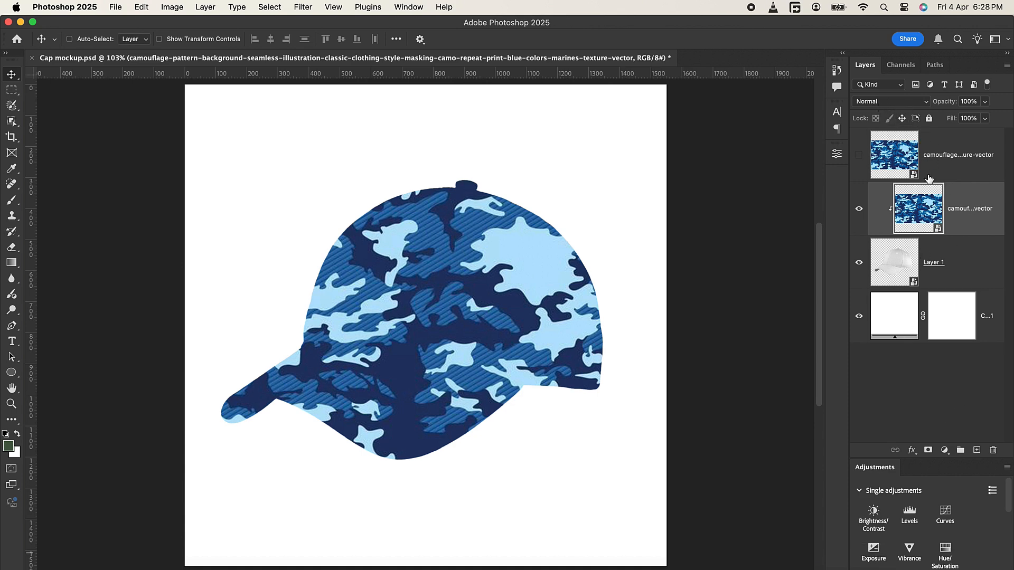
{"action": "left_click", "coordinate": [874, 103]}
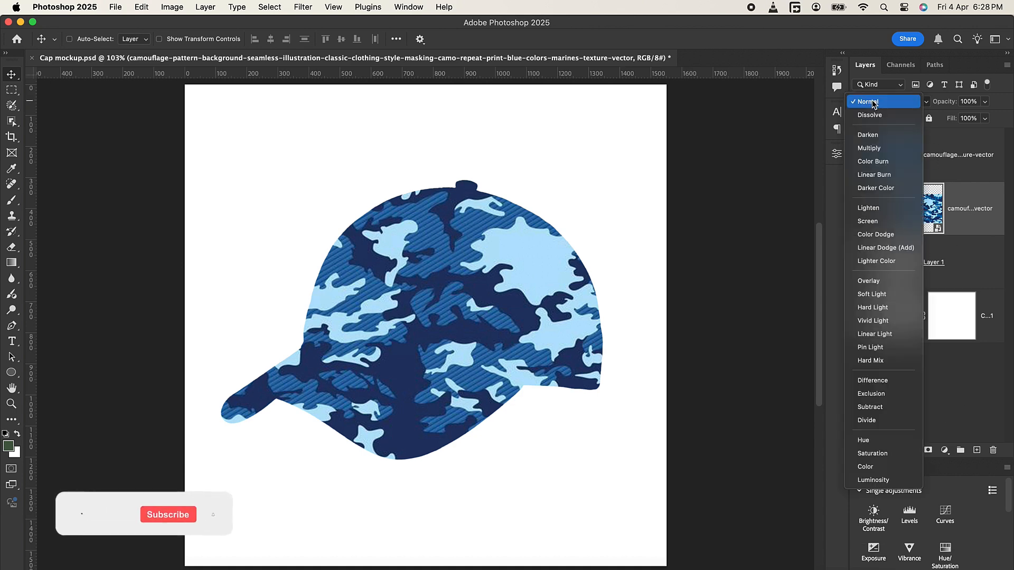
{"action": "left_click", "coordinate": [874, 149]}
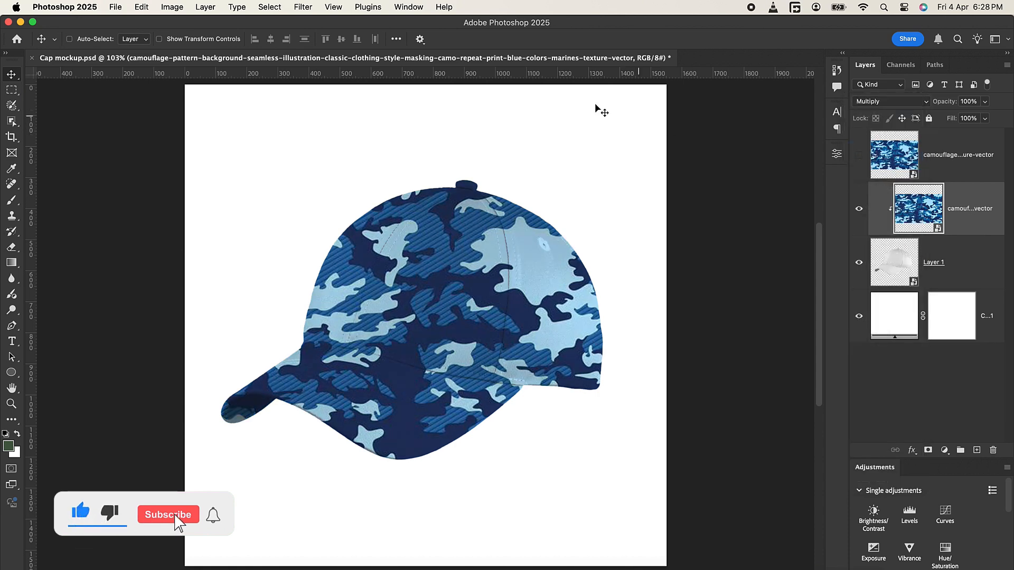
- Apply the Displace filter to the clipped pattern with horizontal and vertical scale 20, using Displacement.psd as the map
{"action": "left_click", "coordinate": [299, 8]}
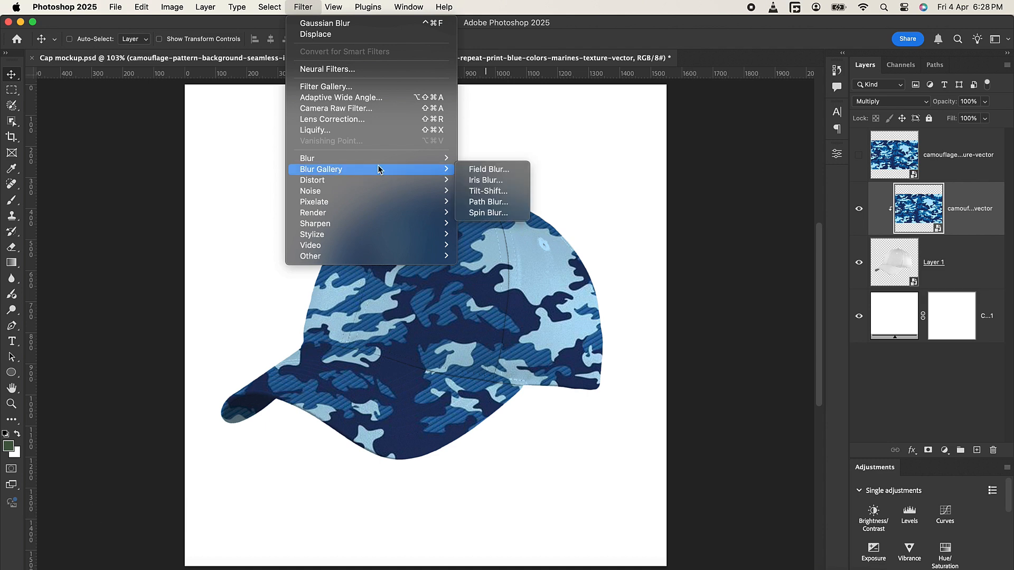
{"action": "mouse_move", "coordinate": [388, 181]}
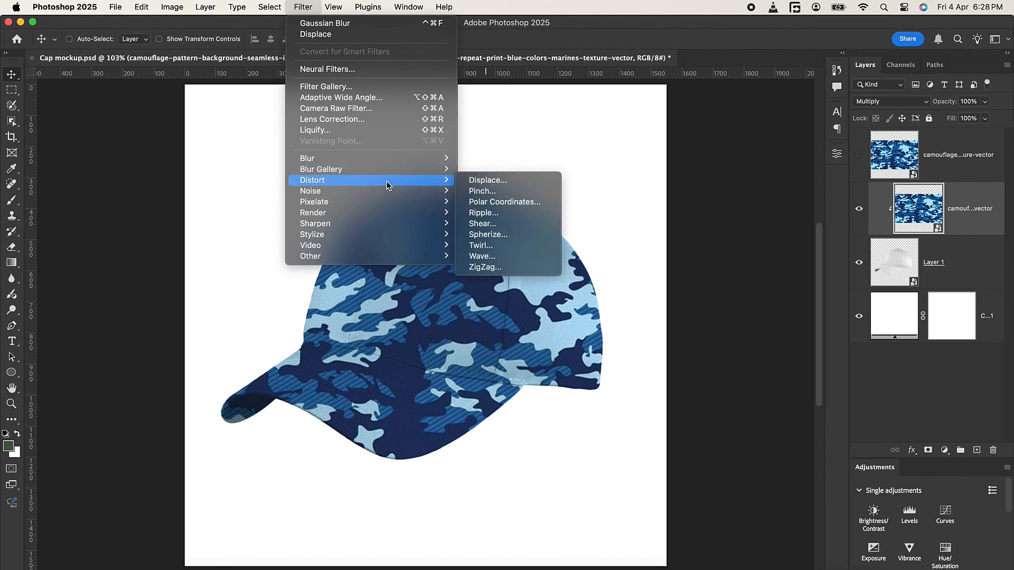
{"action": "left_click", "coordinate": [479, 181]}
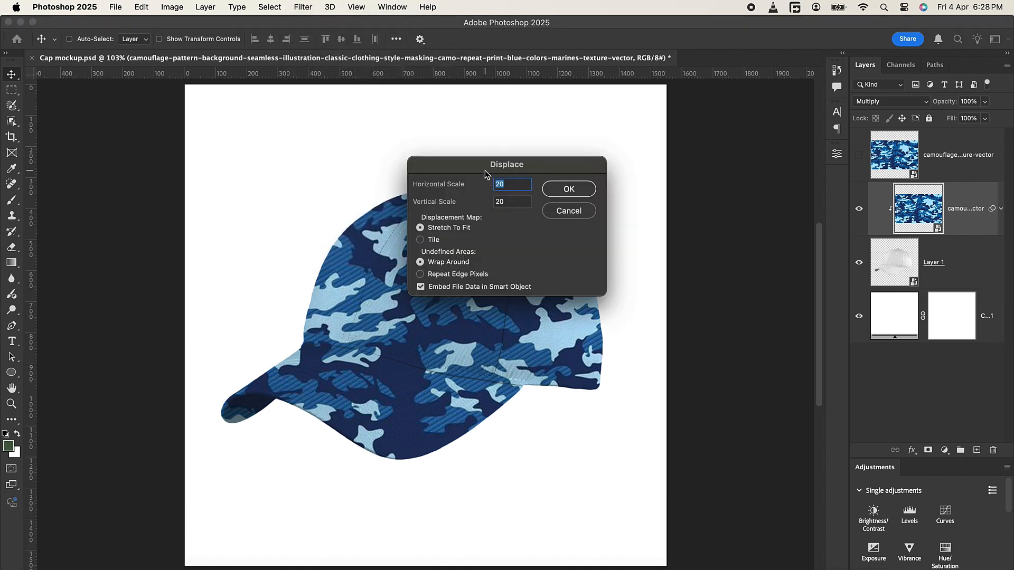
{"action": "left_click", "coordinate": [495, 203]}
{"action": "left_click", "coordinate": [567, 190]}
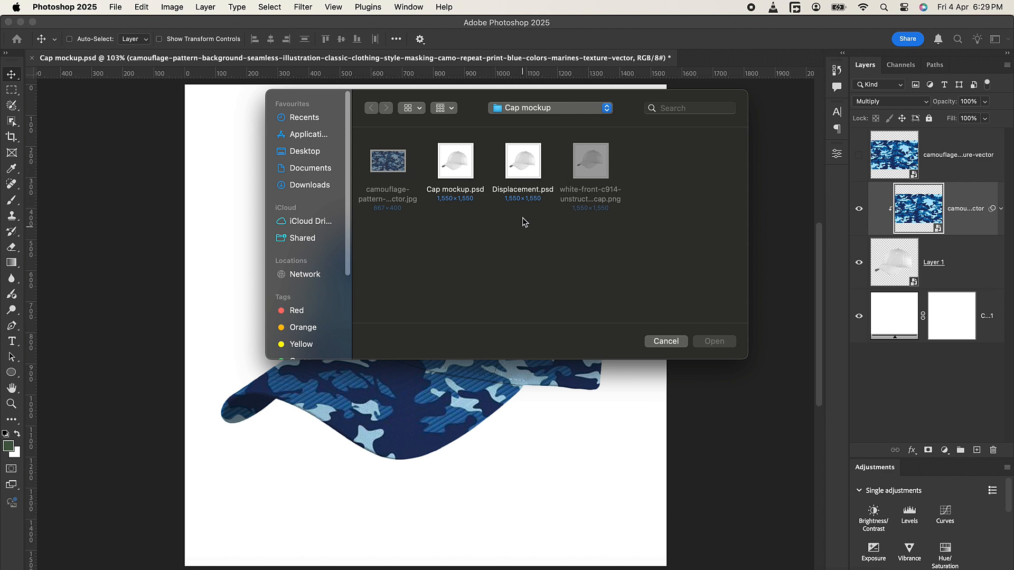
{"action": "left_click", "coordinate": [521, 168]}
{"action": "double_click", "coordinate": [521, 167]}
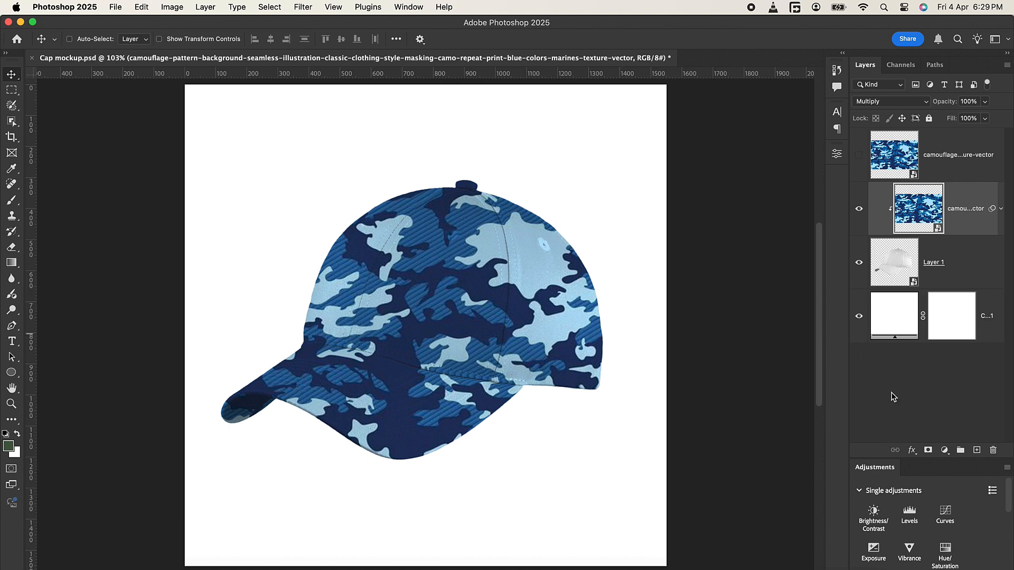
- In the pattern layer's Blend If settings, split the Underlying Layer's white limit to 215 / 255
{"action": "left_click", "coordinate": [912, 450]}
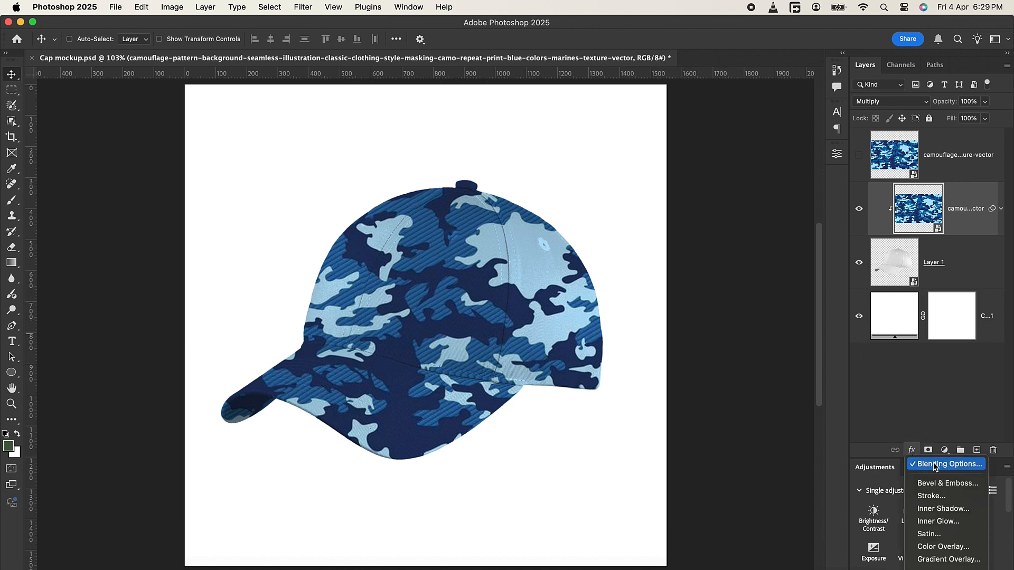
{"action": "left_click", "coordinate": [933, 464]}
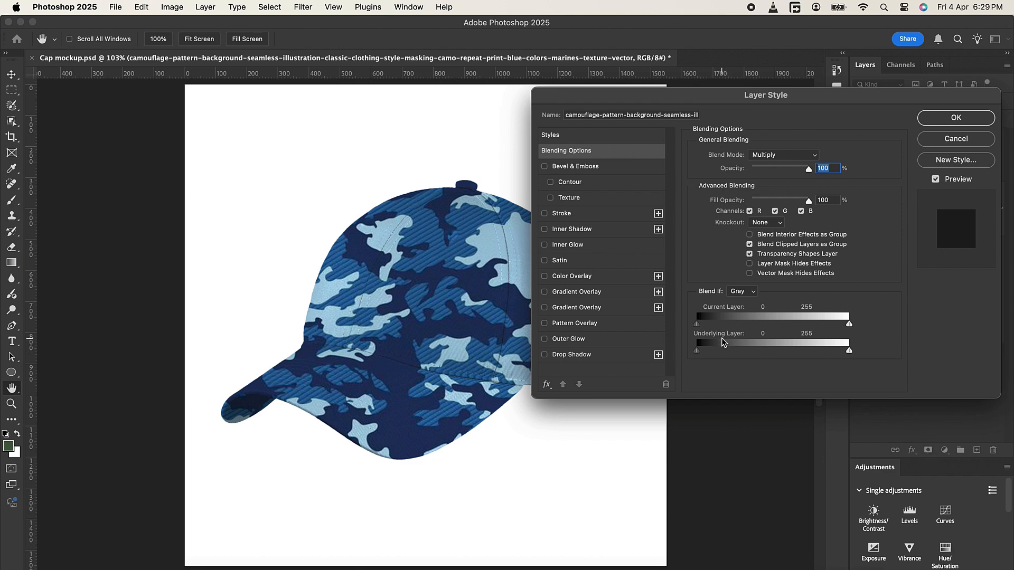
{"action": "key", "text": "alt"}
{"action": "left_click_drag", "start_coordinate": [847, 352], "coordinate": [827, 358]}
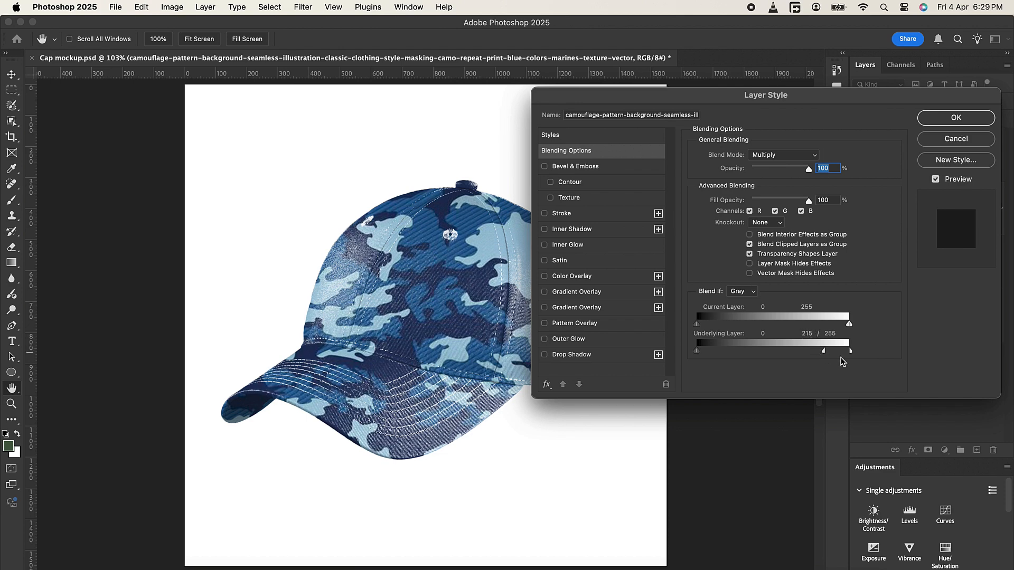
{"action": "left_click", "coordinate": [954, 118]}
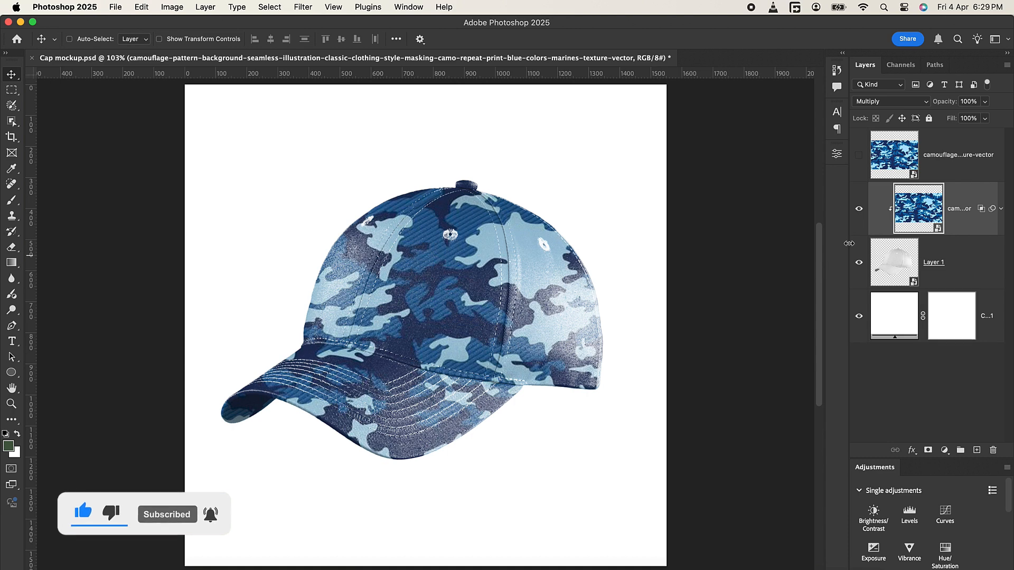
- Show the upper camouflage layer and clip it to the cap layer
{"action": "left_click", "coordinate": [858, 159]}
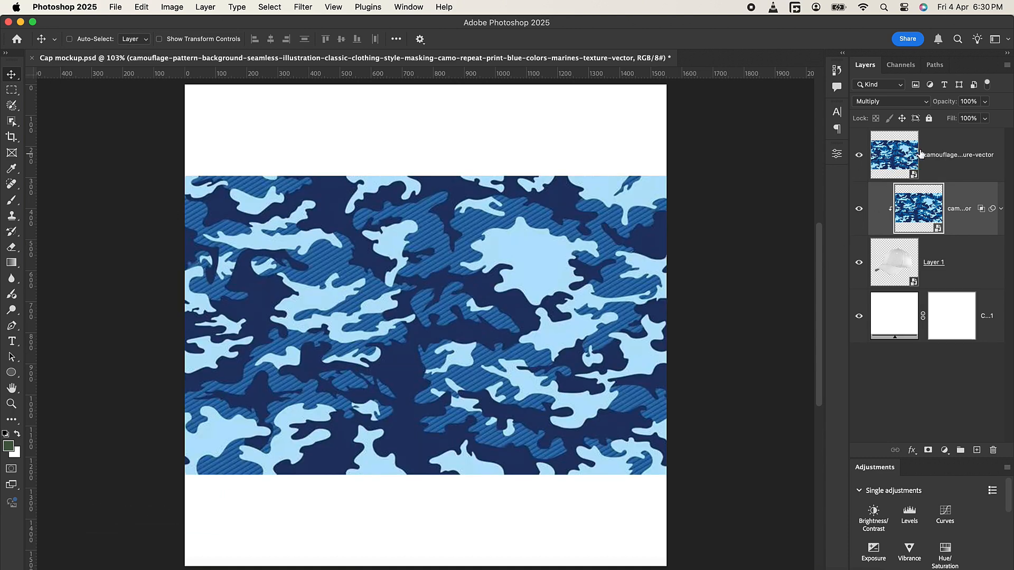
{"action": "left_click", "coordinate": [932, 153]}
{"action": "right_click", "coordinate": [937, 143]}
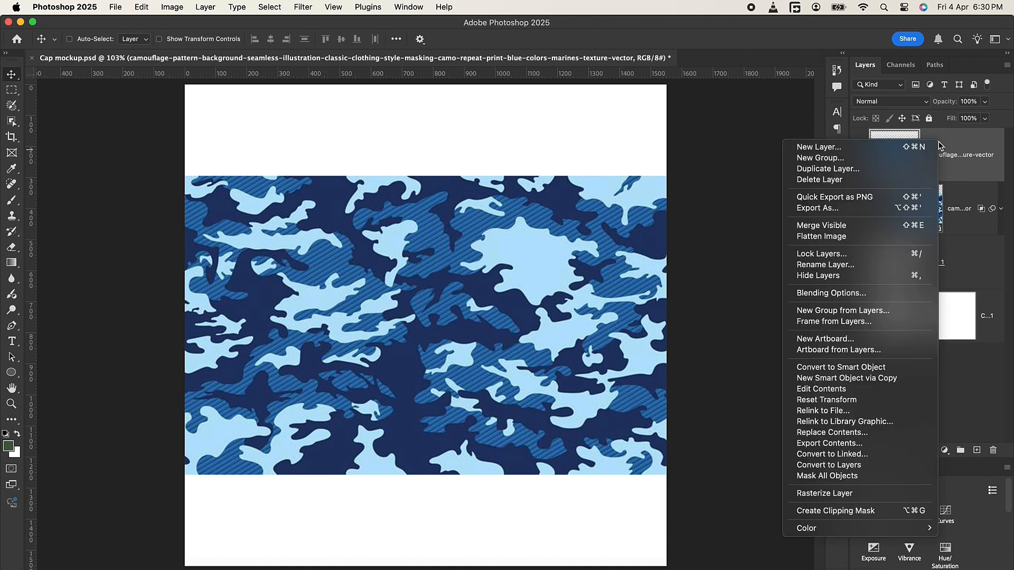
{"action": "left_click", "coordinate": [817, 512]}
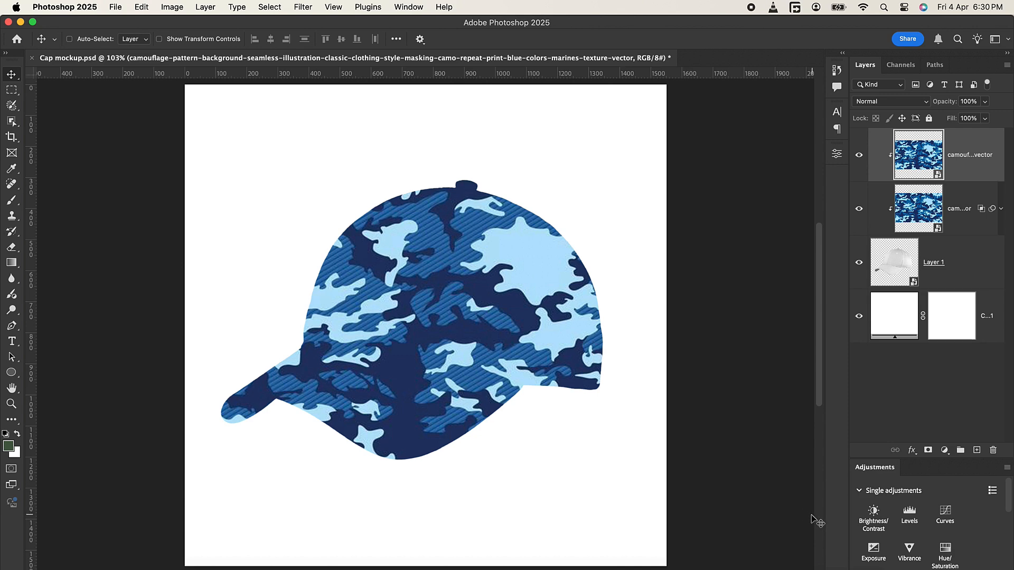
- Set the upper camouflage layer's blend mode to Multiply and its opacity to 30%
{"action": "left_click", "coordinate": [913, 99]}
{"action": "left_click", "coordinate": [879, 151]}
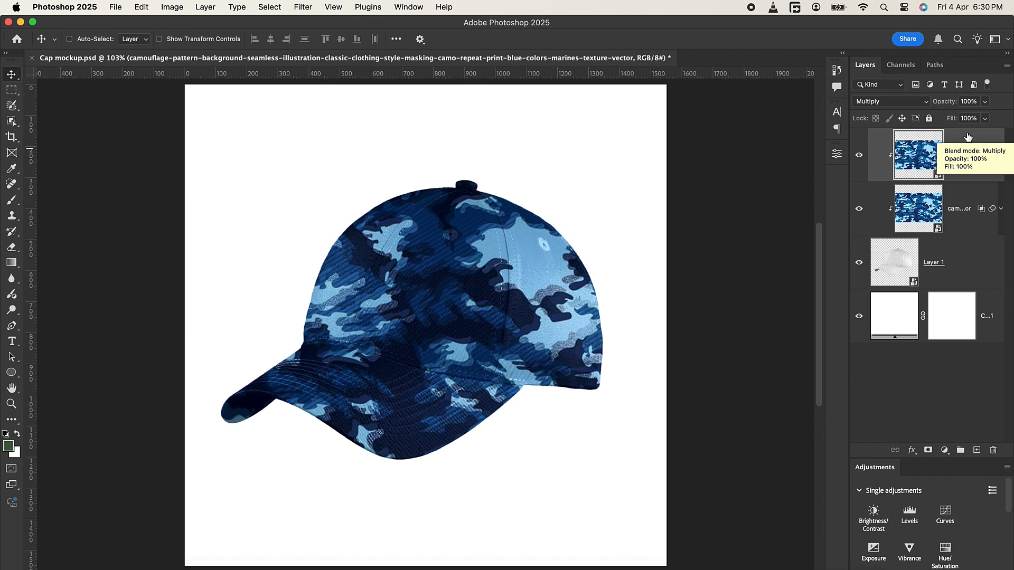
{"action": "left_click", "coordinate": [972, 101]}
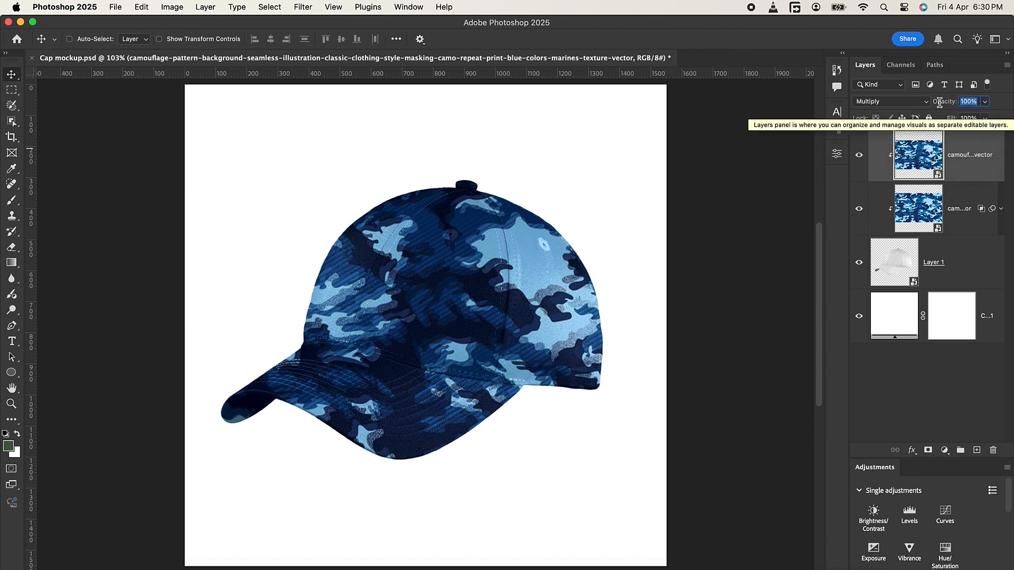
{"action": "type", "text": "30"}
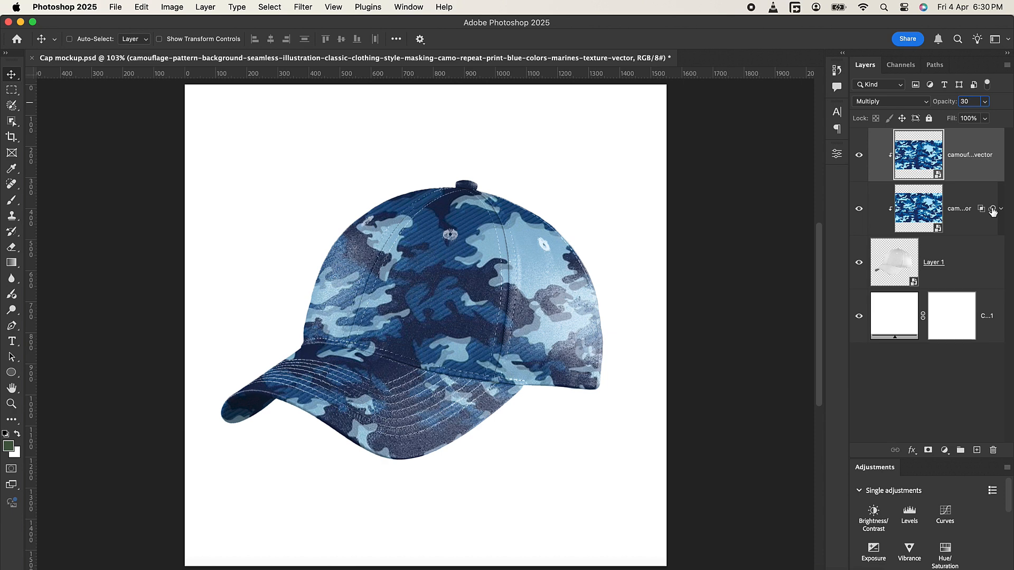
{"action": "key", "text": "Return"}
- Copy the Displace smart filter from the lower camouflage layer onto the upper one
{"action": "left_click_drag", "start_coordinate": [964, 152], "coordinate": [956, 152]}
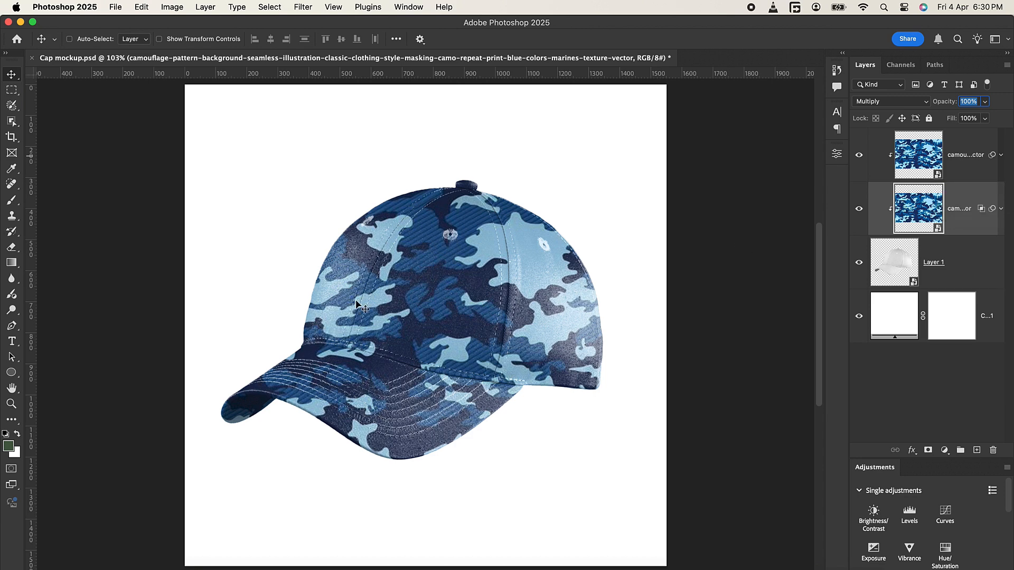
{"action": "scroll", "coordinate": [410, 368], "scroll_direction": "up", "scroll_amount": 1}
{"action": "scroll", "coordinate": [411, 368], "scroll_direction": "down", "scroll_amount": 1}
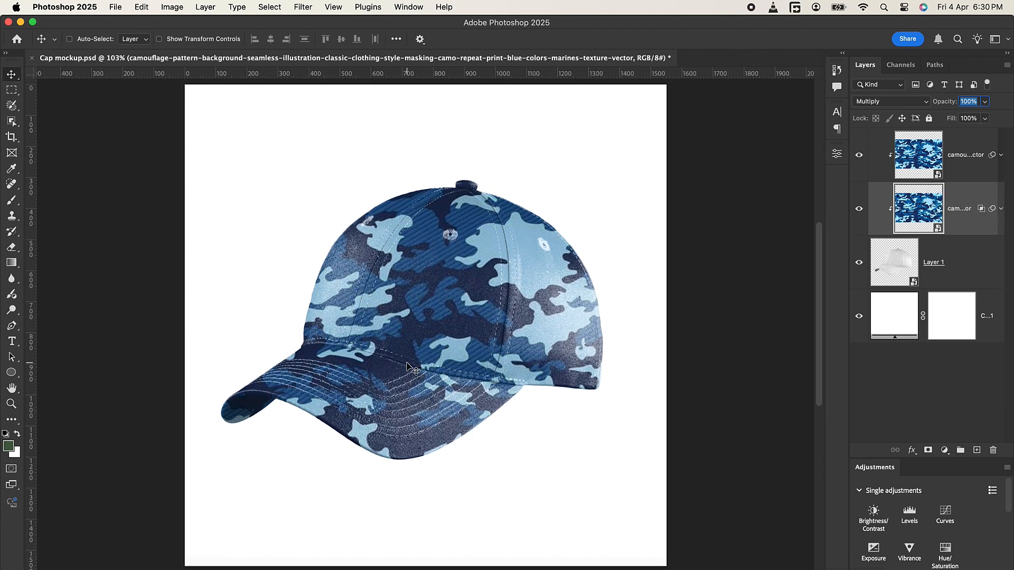